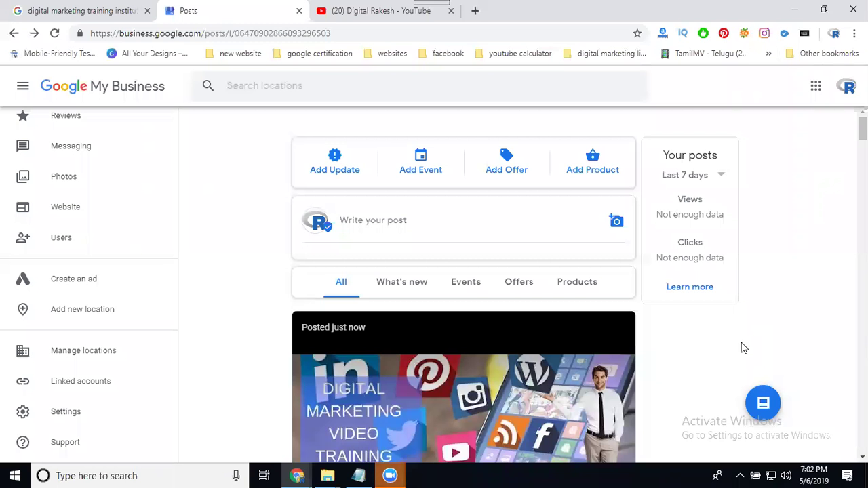
Begin a new post from Add Offer and change its type to Product.
{"action": "left_click", "coordinate": [513, 166]}
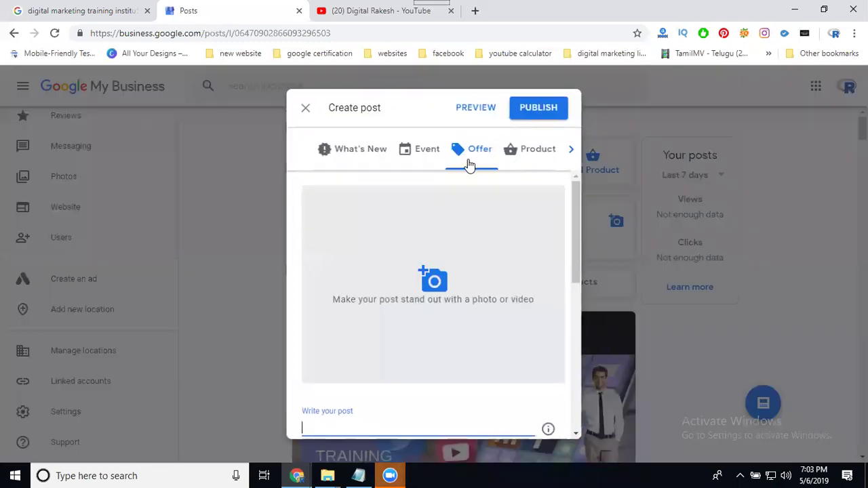
{"action": "scroll", "coordinate": [467, 269], "scroll_direction": "down", "scroll_amount": 4}
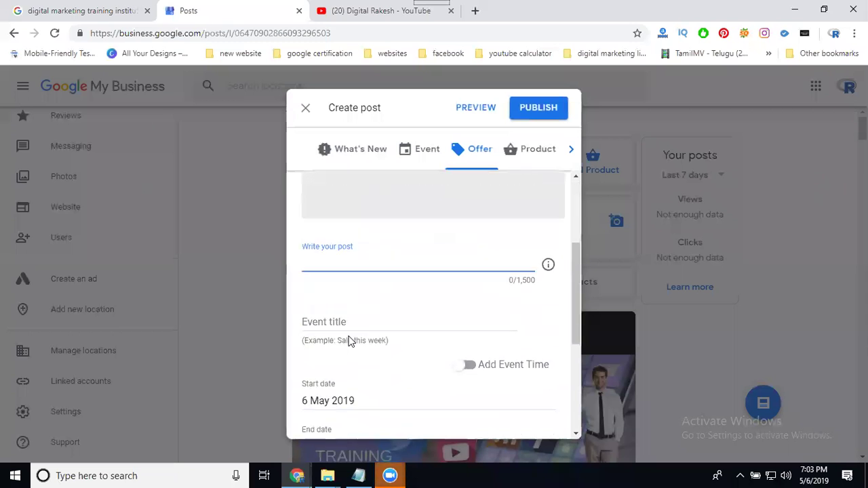
{"action": "scroll", "coordinate": [390, 257], "scroll_direction": "down", "scroll_amount": 3}
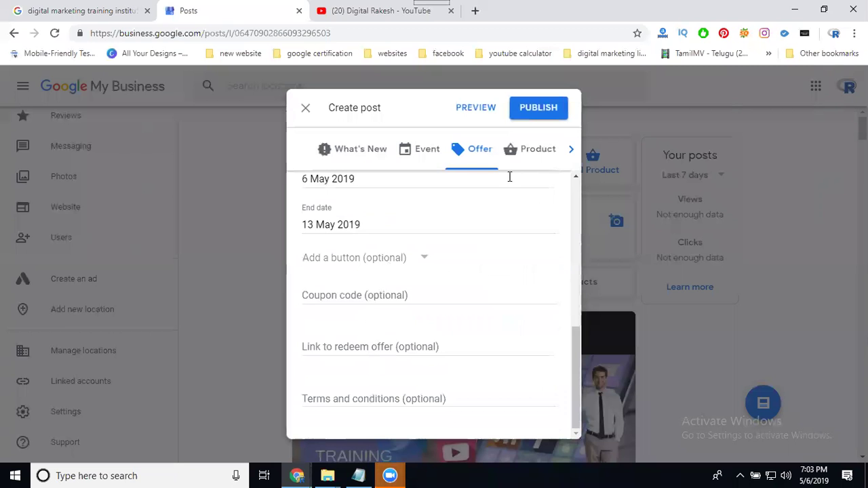
{"action": "left_click", "coordinate": [521, 154]}
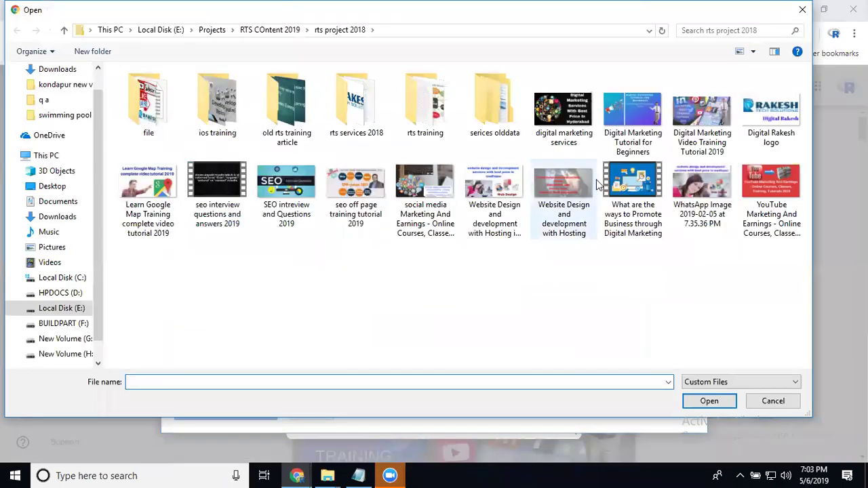
Choose the Digital Marketing Video Training Tutorial 2019 image for upload, copying its file name.
{"action": "left_click", "coordinate": [688, 145]}
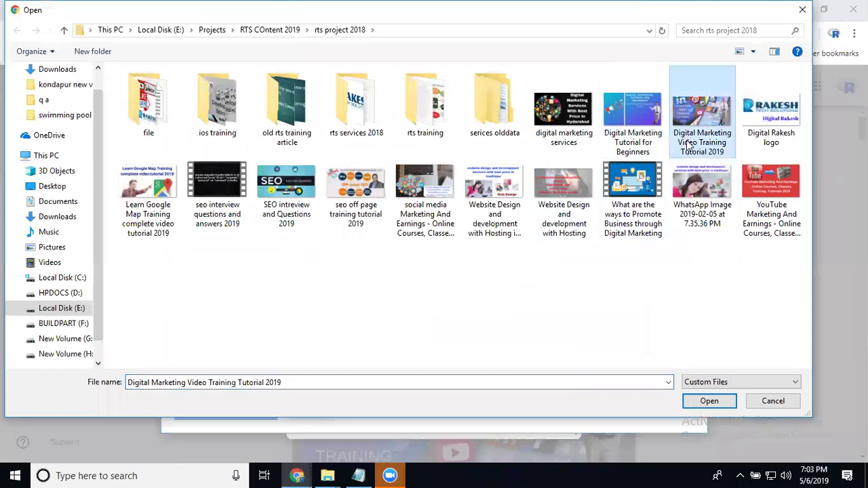
{"action": "left_click", "coordinate": [687, 143]}
{"action": "key", "text": "ctrl+c"}
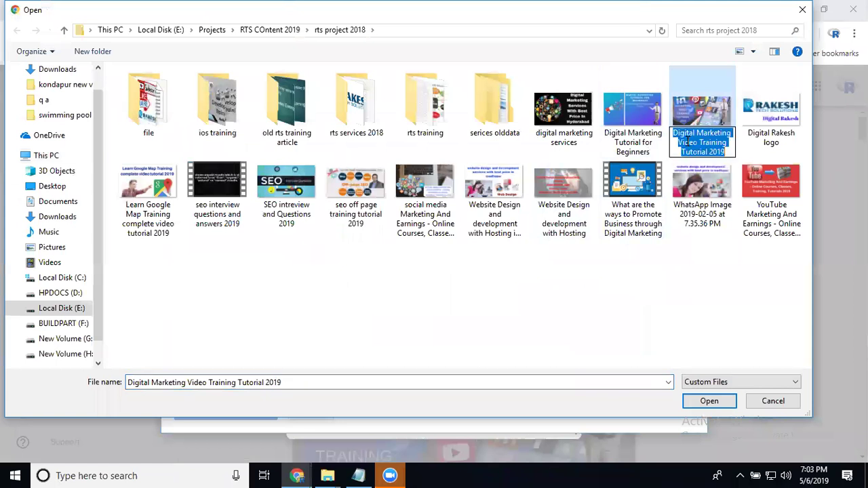
{"action": "double_click", "coordinate": [709, 116]}
Search Google for the copied image file name.
{"action": "left_click", "coordinate": [95, 14]}
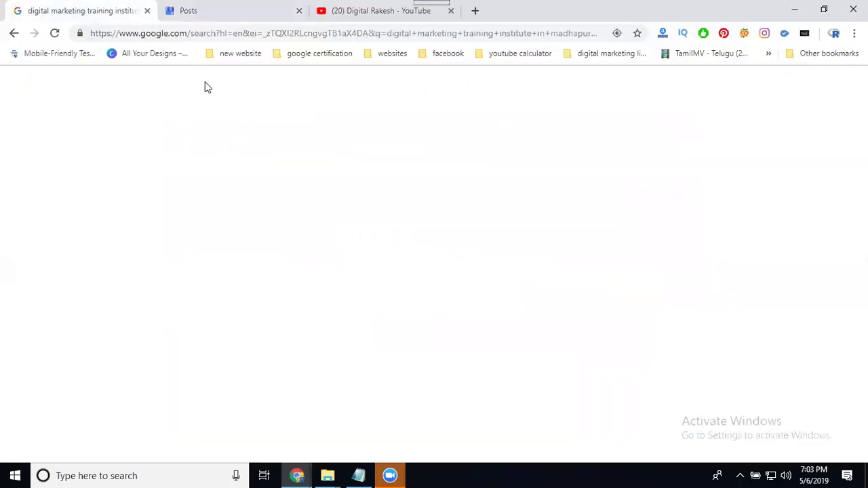
{"action": "triple_click", "coordinate": [216, 92]}
{"action": "key", "text": "ctrl+v"}
{"action": "key", "text": "Return"}
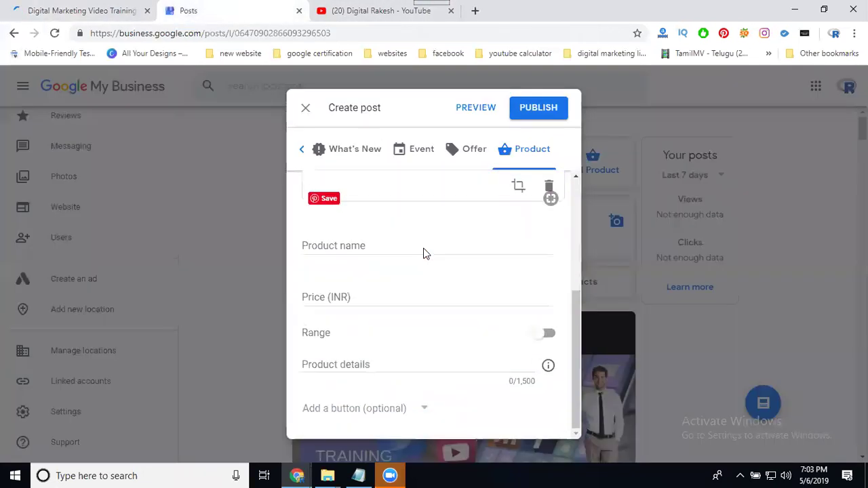
Stretch the crop over the whole photo and upload it to the post.
{"action": "left_click", "coordinate": [514, 187]}
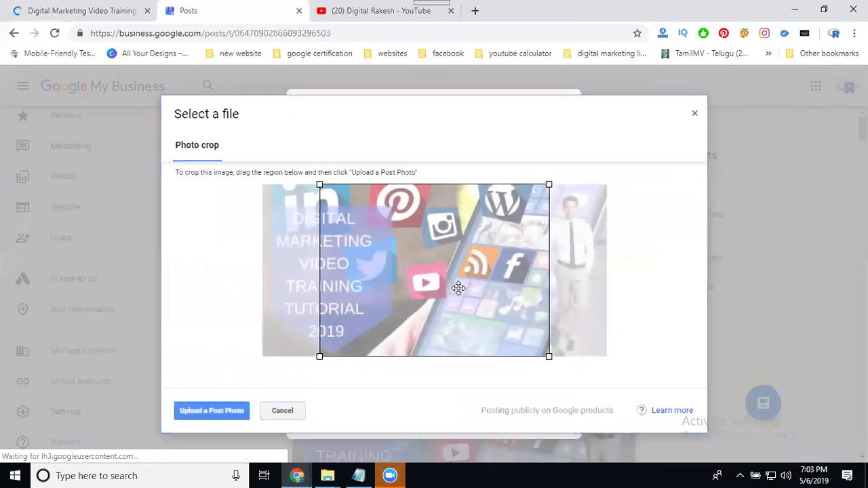
{"action": "left_click_drag", "start_coordinate": [317, 354], "coordinate": [250, 337]}
{"action": "left_click_drag", "start_coordinate": [549, 337], "coordinate": [612, 368]}
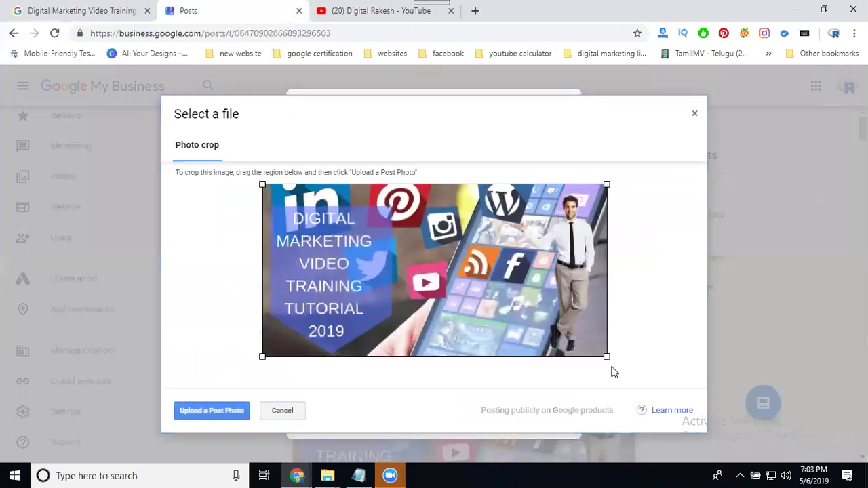
{"action": "left_click", "coordinate": [235, 410]}
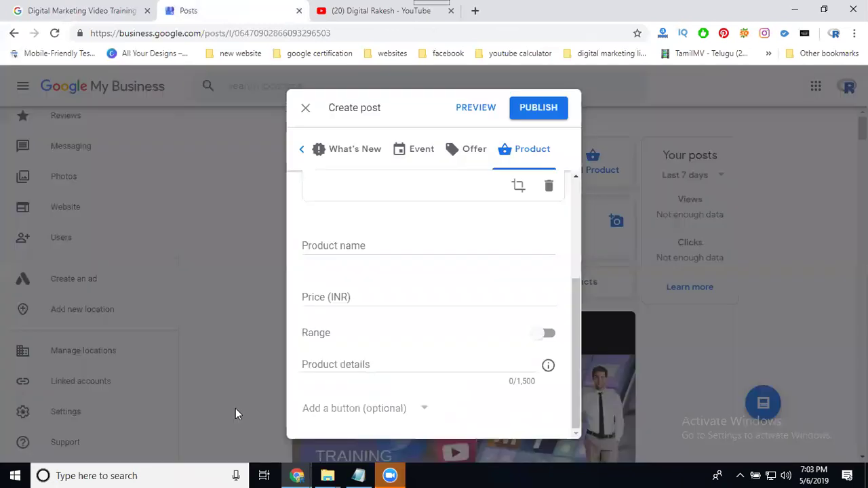
Enter 'Digital Marketing Video Training Tutorial 2019 package' as the product name.
{"action": "left_click", "coordinate": [342, 248]}
{"action": "key", "text": "ctrl+v"}
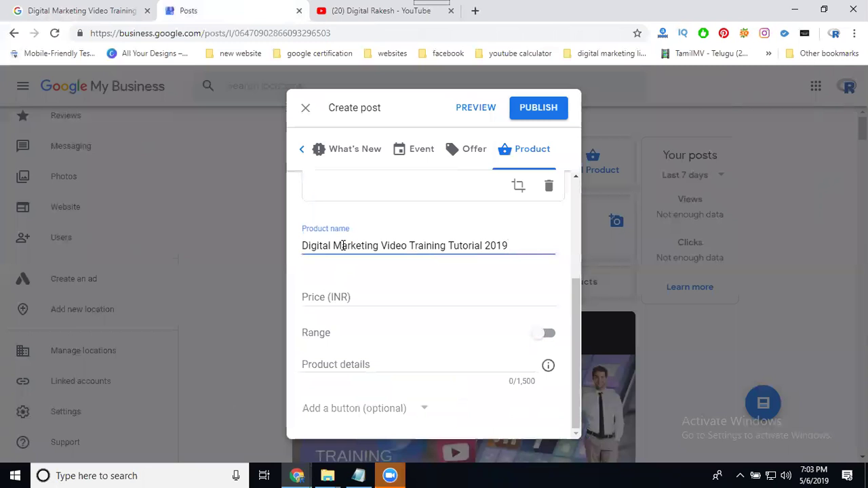
{"action": "type", "text": "package ful"}
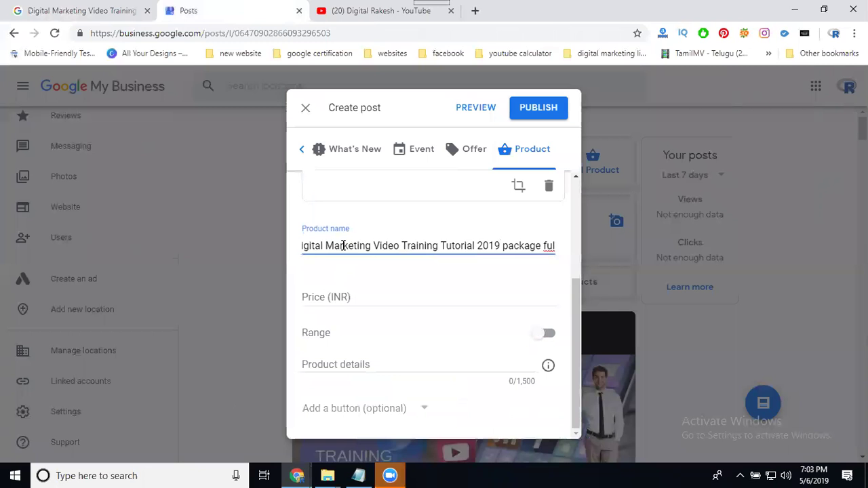
{"action": "key", "text": "BackSpace"}
{"action": "key", "text": "BackSpace"}
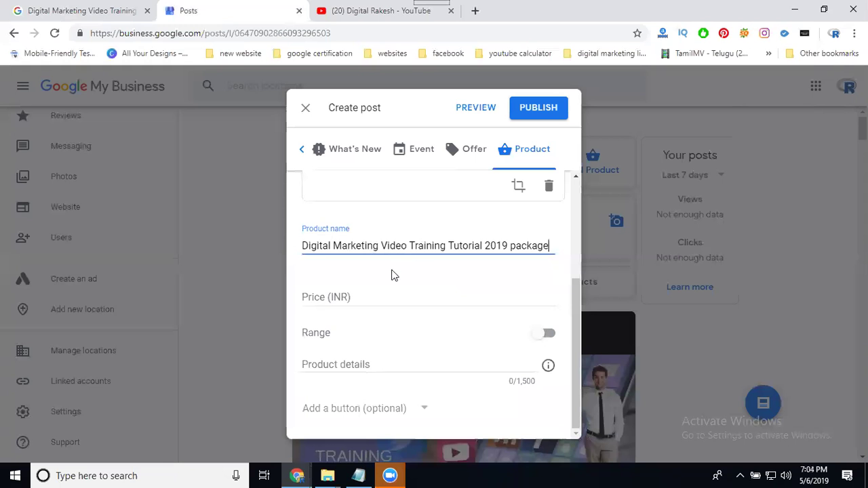
{"action": "left_click", "coordinate": [350, 292]}
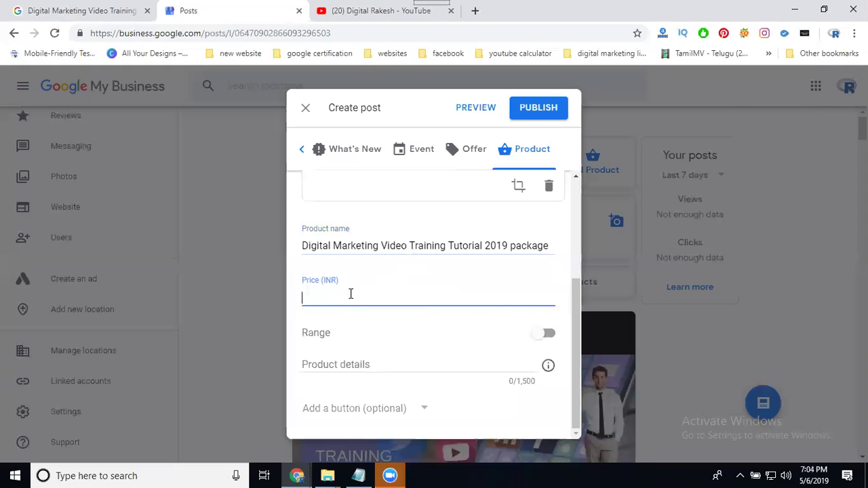
Enter a price of 3500 INR and enable Range with an 8500 INR maximum.
{"action": "type", "text": "3500"}
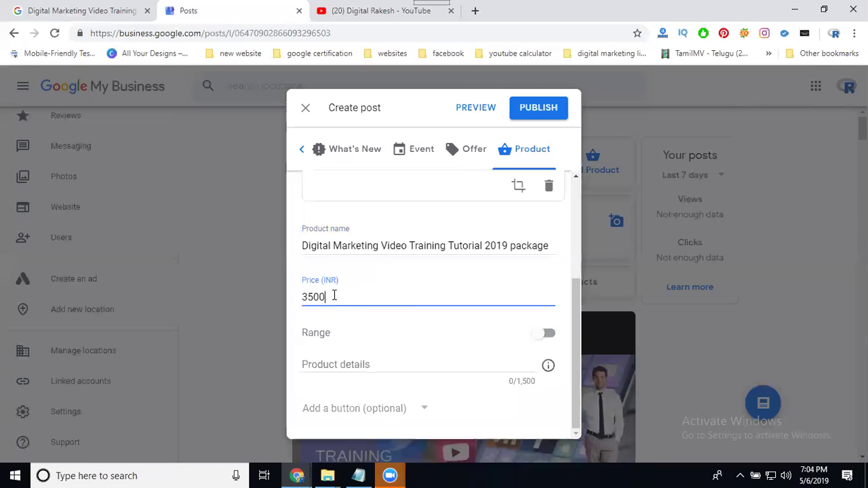
{"action": "left_click", "coordinate": [546, 335]}
{"action": "left_click", "coordinate": [549, 334]}
{"action": "left_click", "coordinate": [549, 334]}
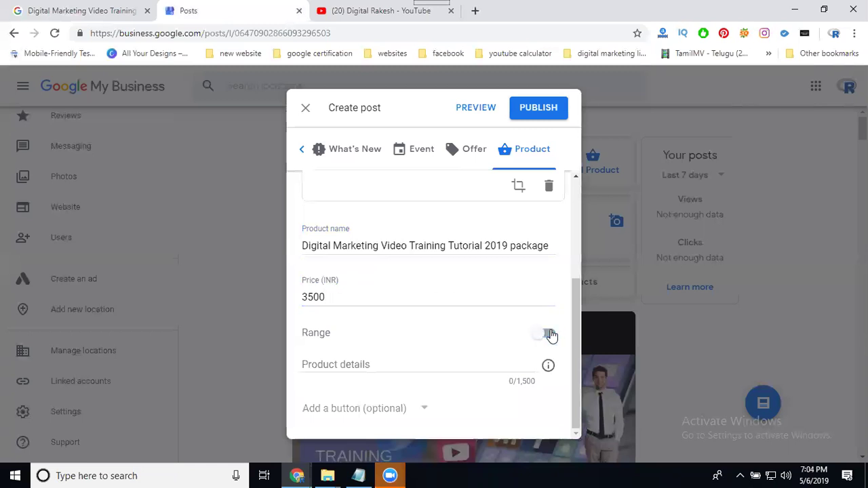
{"action": "left_click", "coordinate": [549, 334]}
{"action": "left_click", "coordinate": [463, 297]}
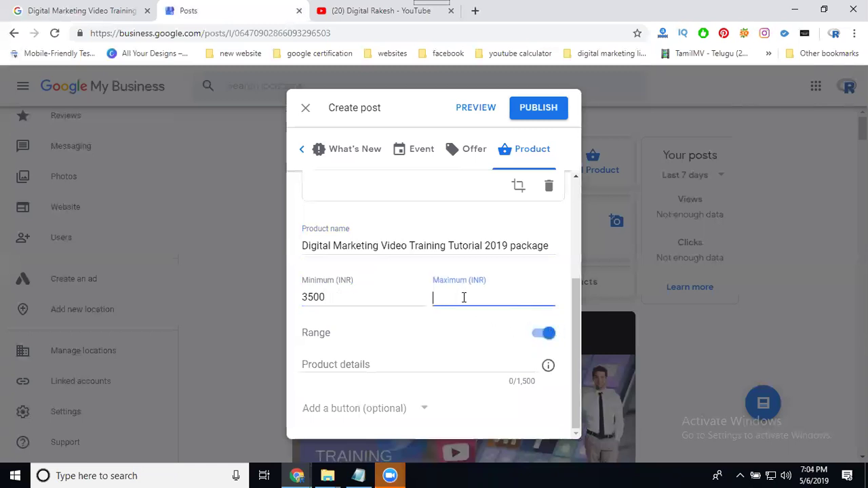
{"action": "type", "text": "65"}
{"action": "type", "text": "8500"}
{"action": "left_click", "coordinate": [365, 365]}
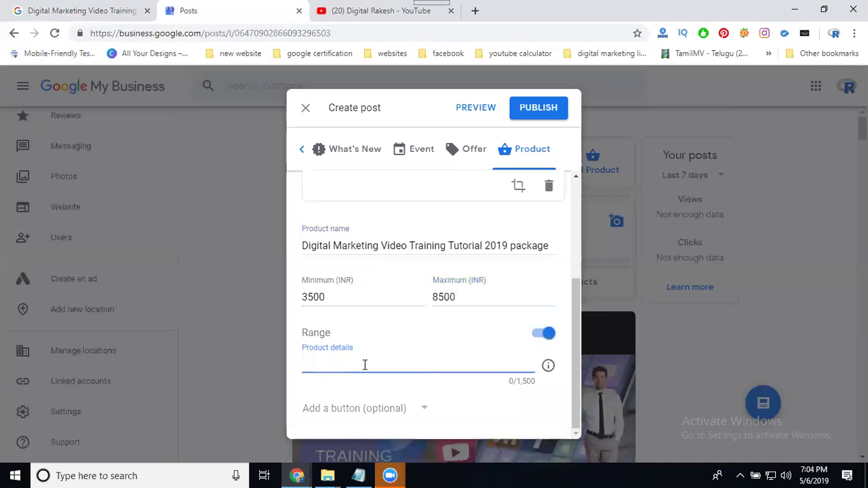
Write the course topic list in Product details, from website architecture to google adsense.
{"action": "type", "text": "learn website architect"}
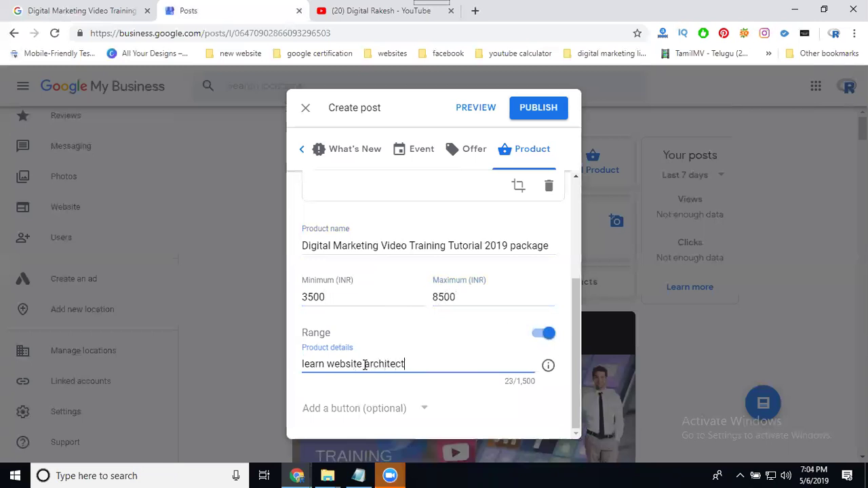
{"action": "type", "text": "ect, blog"}
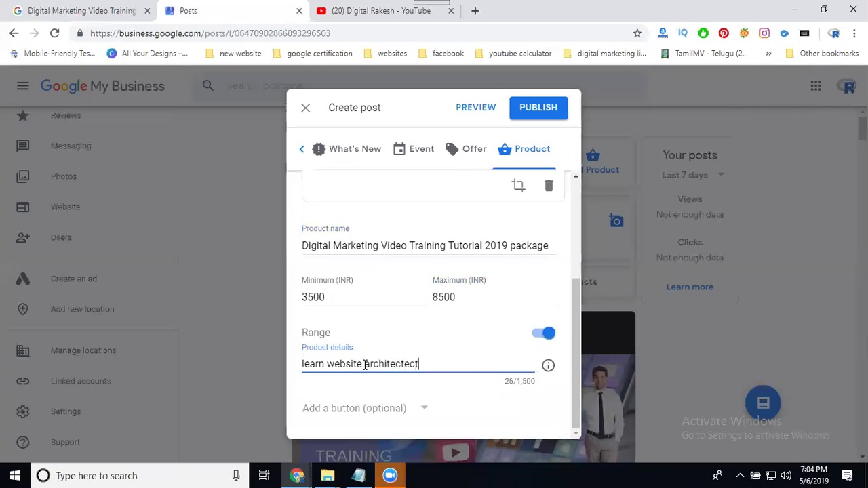
{"action": "type", "text": "ger, wordpre"}
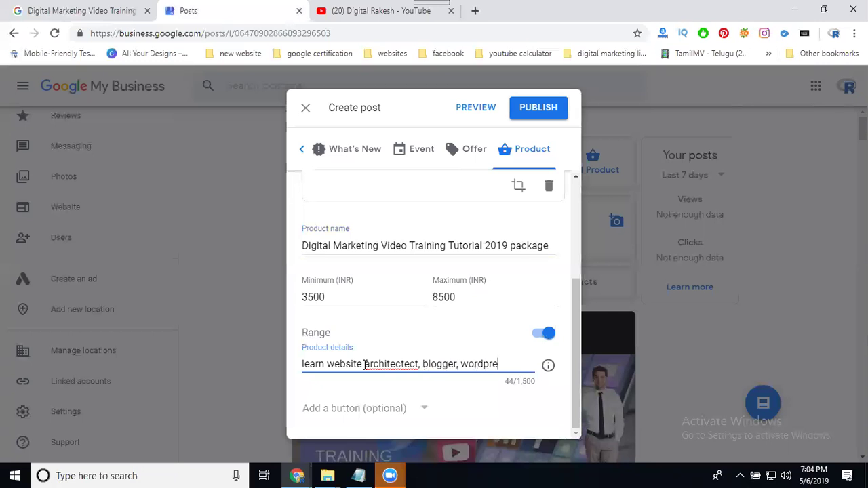
{"action": "type", "text": "ss, seo, sem, "}
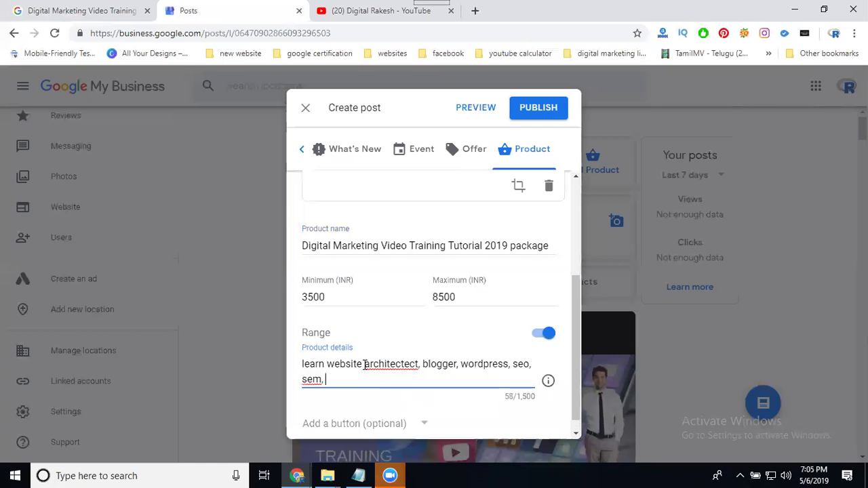
{"action": "type", "text": "smo,smm, vid"}
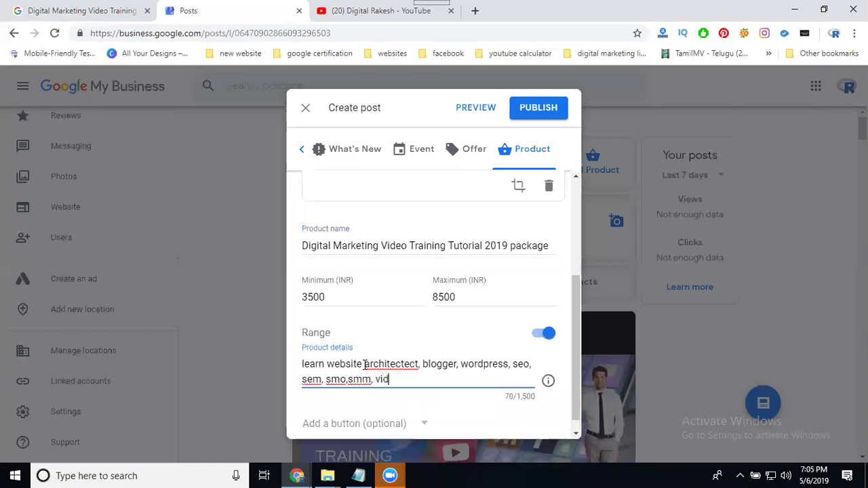
{"action": "type", "text": "eo marketing and earnings,"}
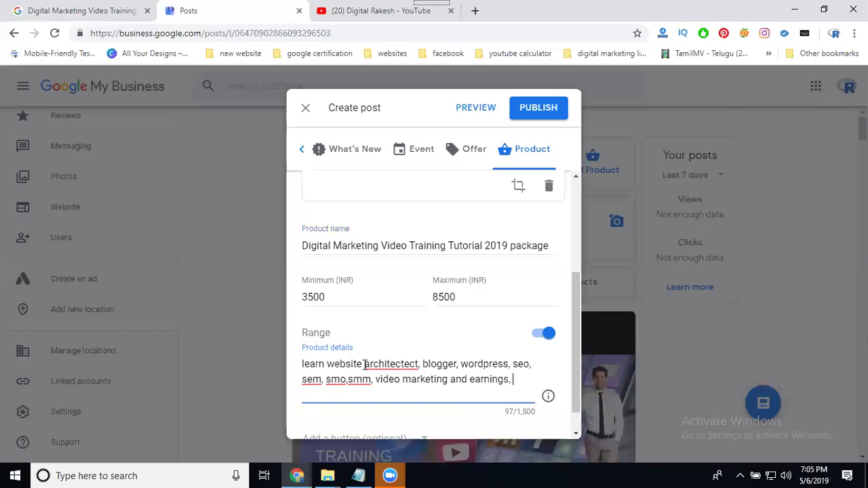
{"action": "type", "text": "email marketing"}
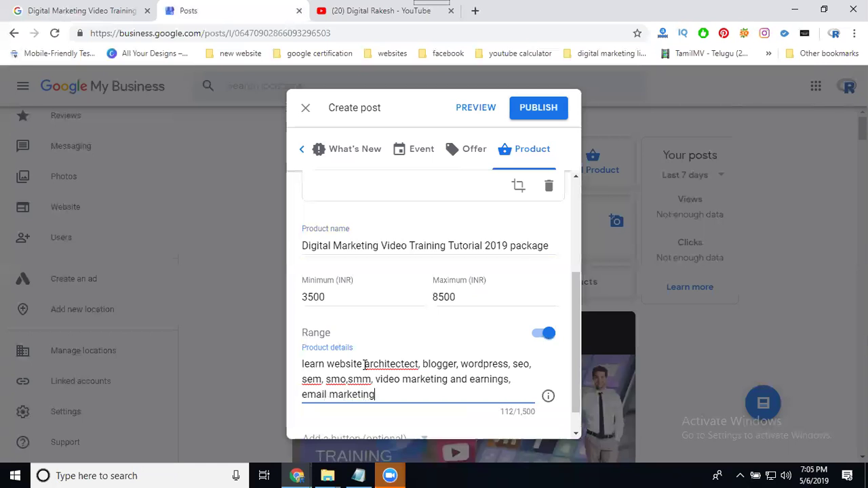
{"action": "type", "text": ", affiliate mark"}
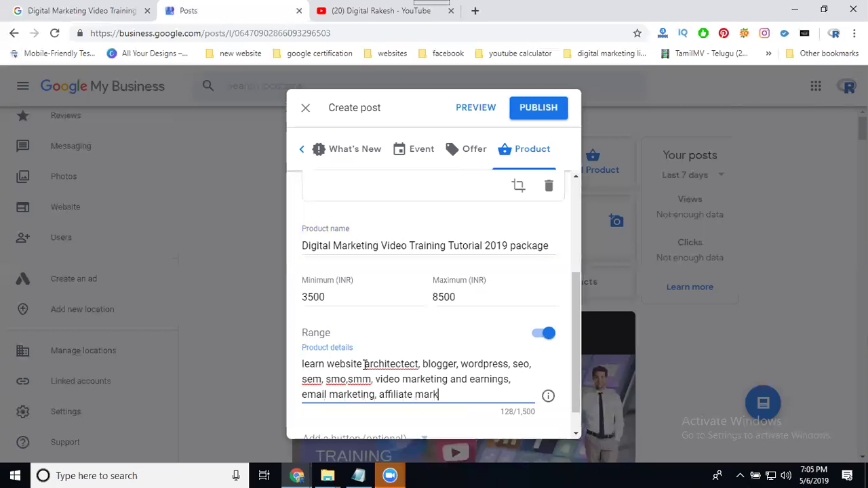
{"action": "type", "text": "eting tips and earnin"}
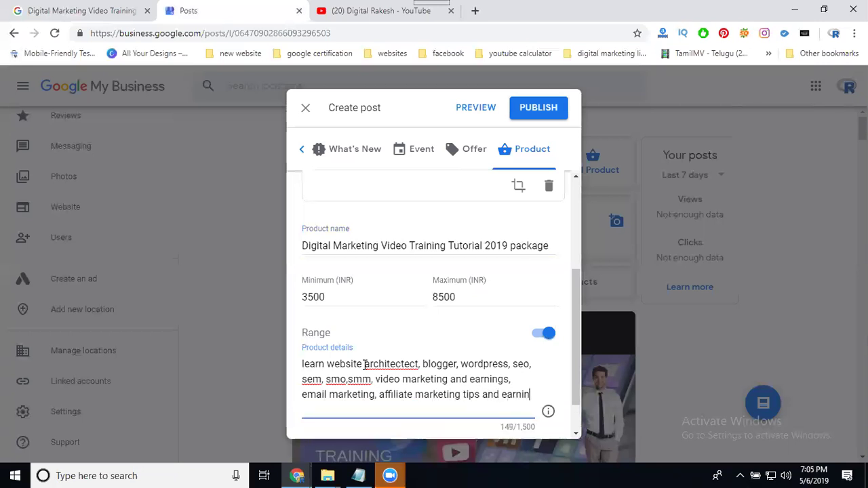
{"action": "type", "text": "g, "}
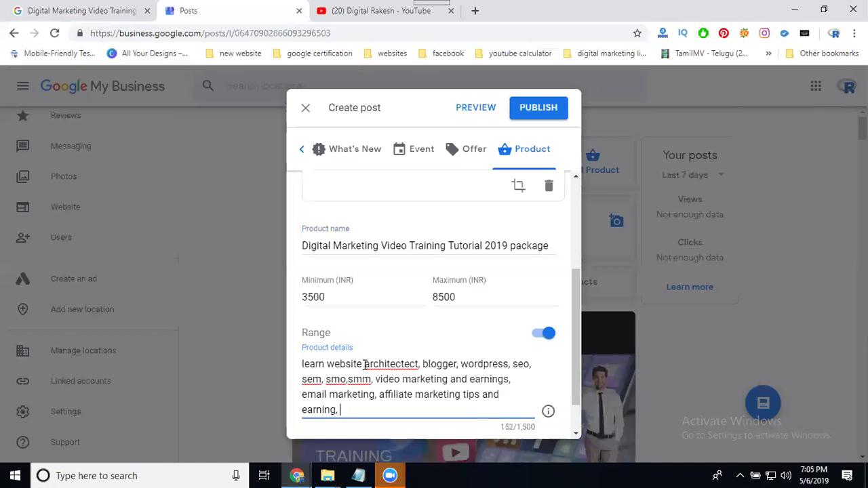
{"action": "type", "text": "f"}
{"action": "key", "text": "BackSpace"}
{"action": "type", "text": "google adsense"}
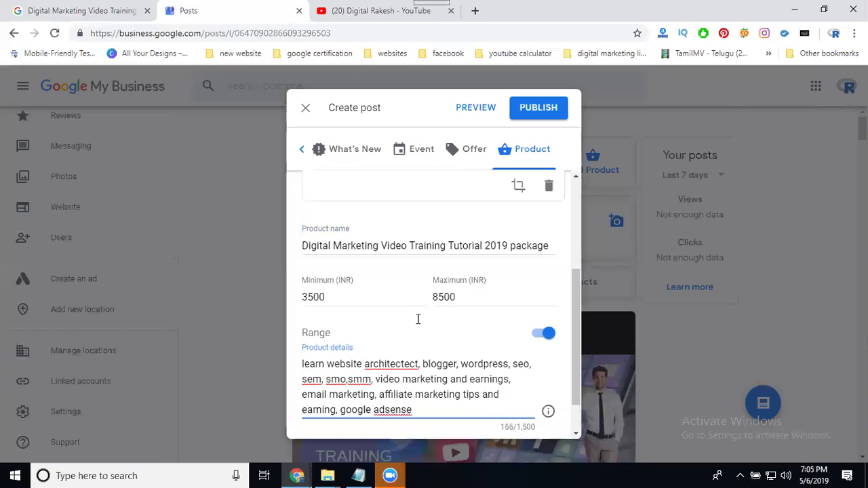
Choose Order online from the post's button options.
{"action": "scroll", "coordinate": [418, 319], "scroll_direction": "down", "scroll_amount": 2}
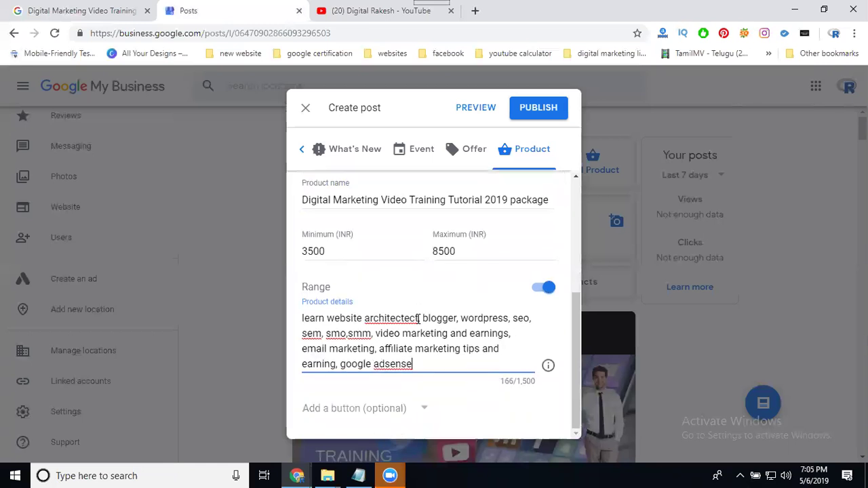
{"action": "left_click", "coordinate": [389, 411]}
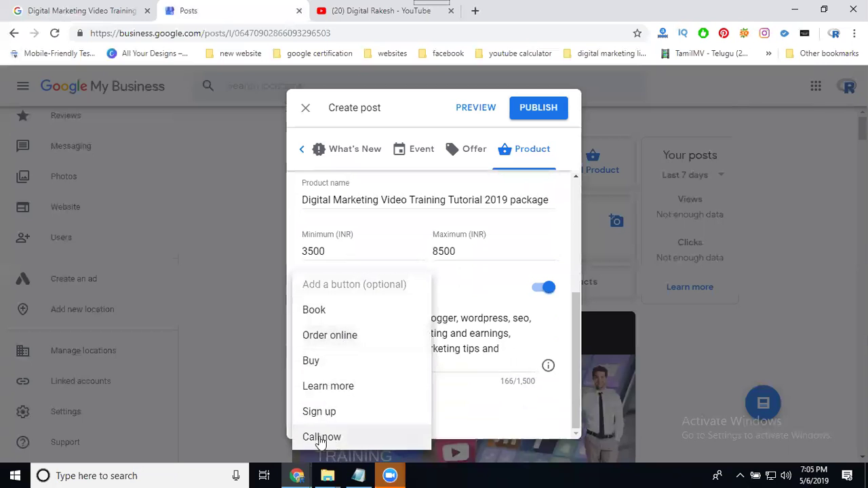
{"action": "left_click", "coordinate": [316, 337]}
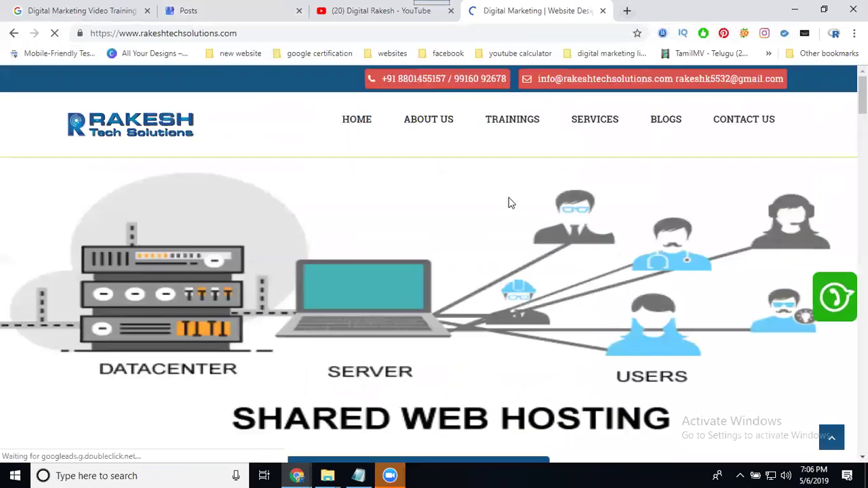
Open the rakeshtechsolutions.com Video Tutorials page and copy its URL.
{"action": "scroll", "coordinate": [508, 202], "scroll_direction": "down", "scroll_amount": 10}
{"action": "scroll", "coordinate": [510, 209], "scroll_direction": "down", "scroll_amount": 10}
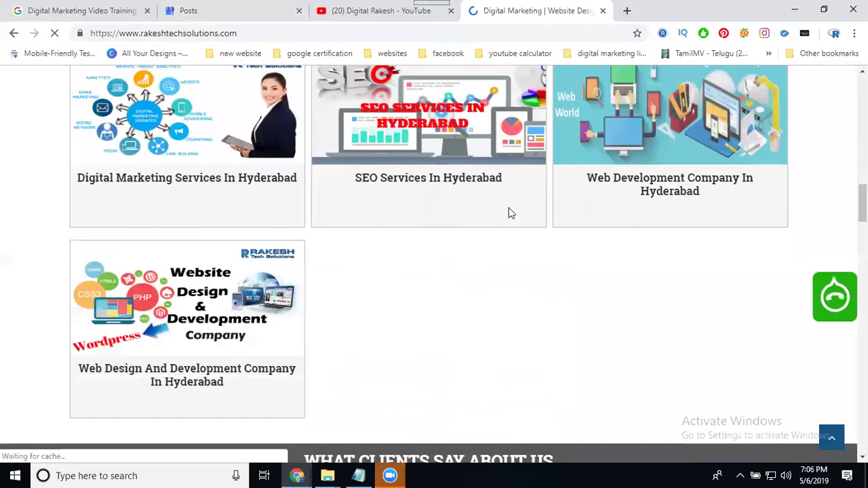
{"action": "scroll", "coordinate": [508, 217], "scroll_direction": "down", "scroll_amount": 5}
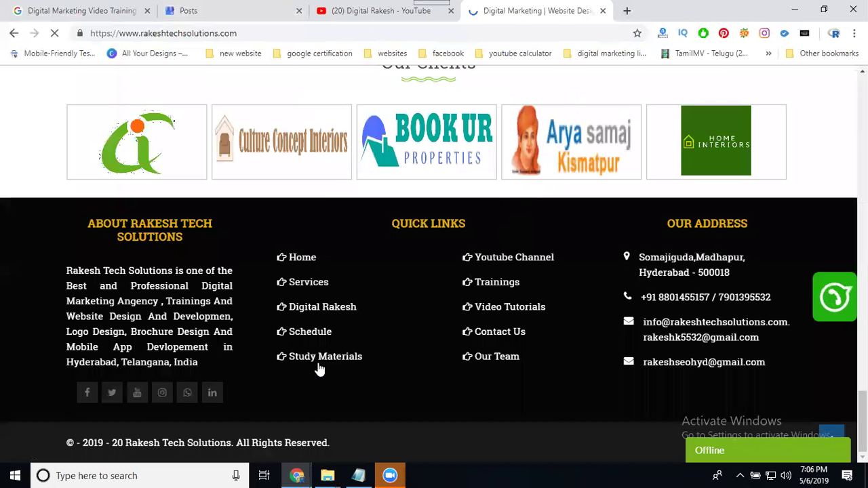
{"action": "left_click", "coordinate": [481, 306]}
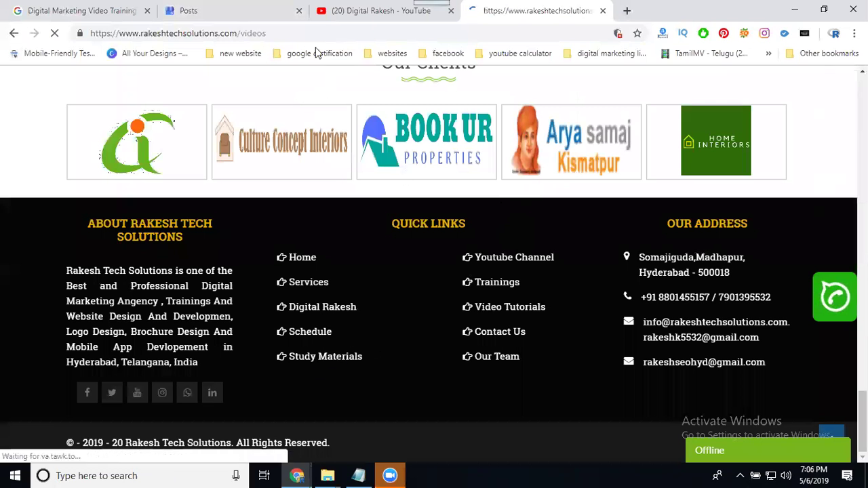
{"action": "left_click", "coordinate": [316, 33]}
{"action": "key", "text": "ctrl+c"}
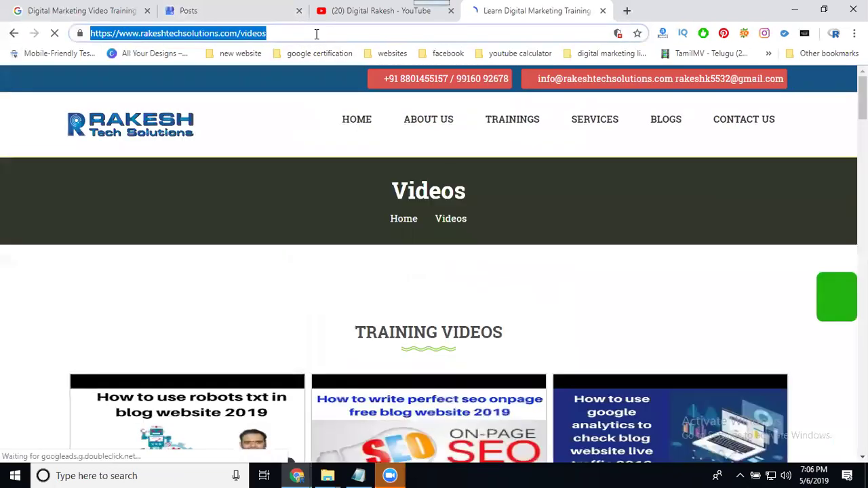
{"action": "left_click", "coordinate": [234, 10]}
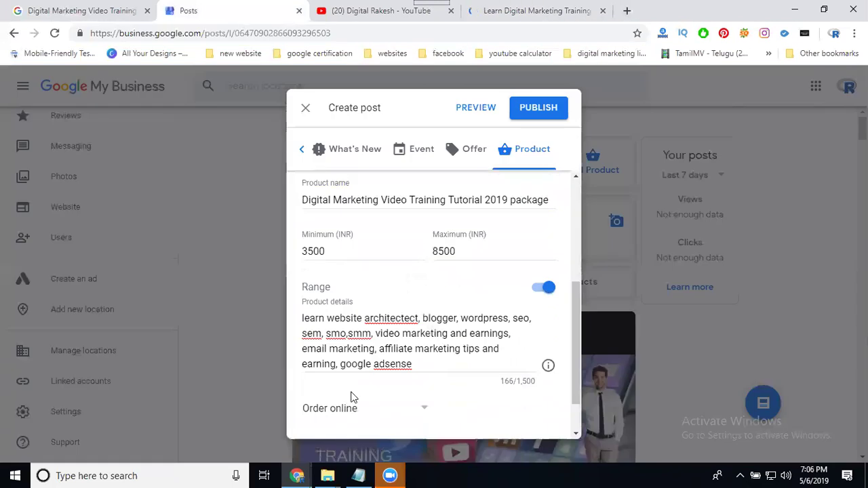
{"action": "scroll", "coordinate": [351, 397], "scroll_direction": "down", "scroll_amount": 1}
{"action": "left_click", "coordinate": [350, 395]}
{"action": "key", "text": "ctrl+v"}
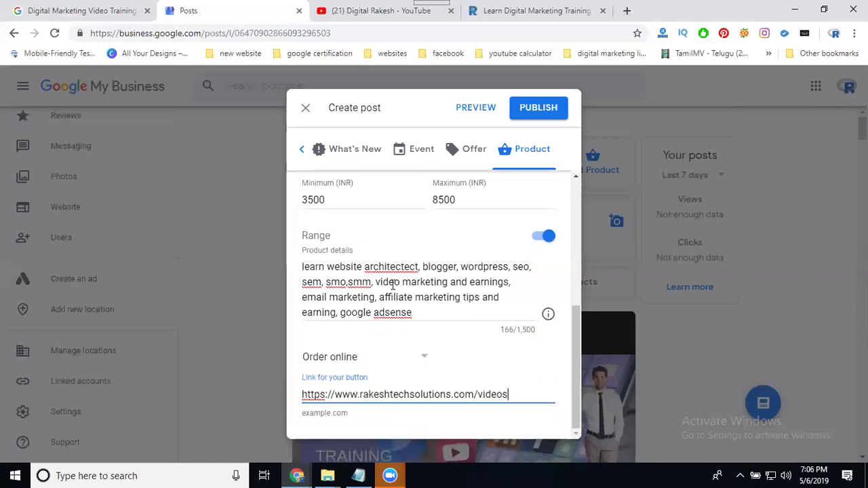
Browse the videos page, the alt and header tag tutorial, and Contact Us.
{"action": "left_click", "coordinate": [532, 11]}
{"action": "scroll", "coordinate": [593, 198], "scroll_direction": "down", "scroll_amount": 6}
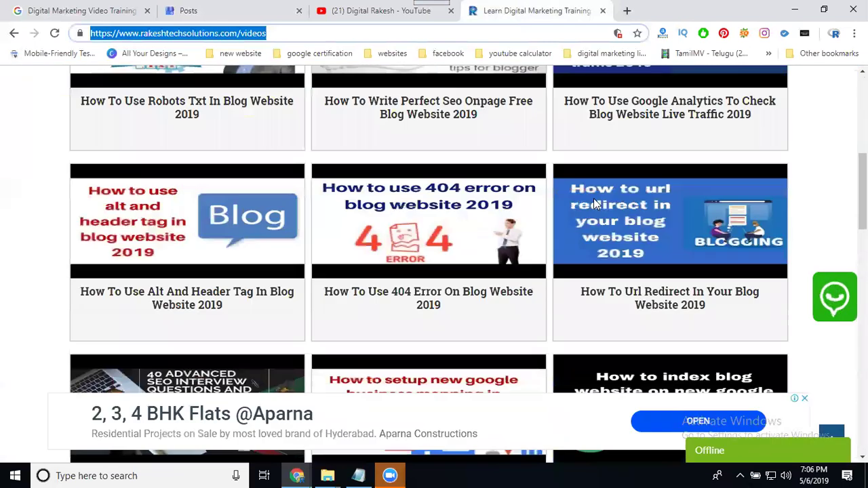
{"action": "scroll", "coordinate": [508, 204], "scroll_direction": "down", "scroll_amount": 1}
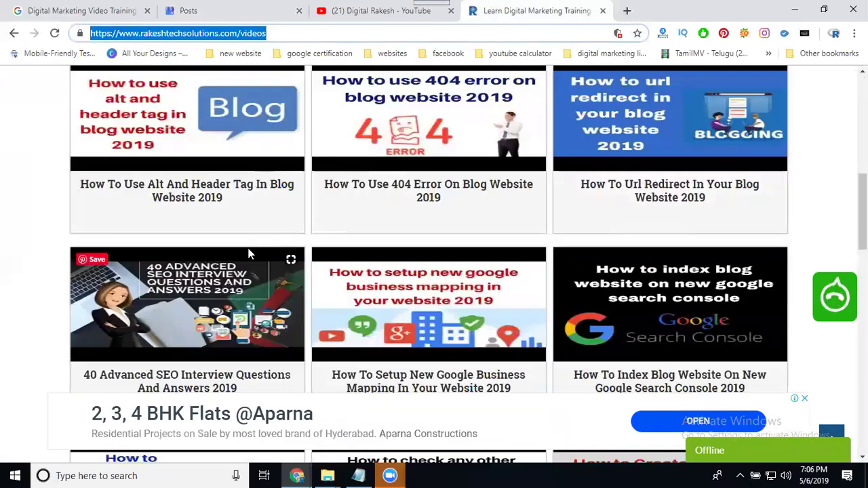
{"action": "left_click", "coordinate": [222, 196]}
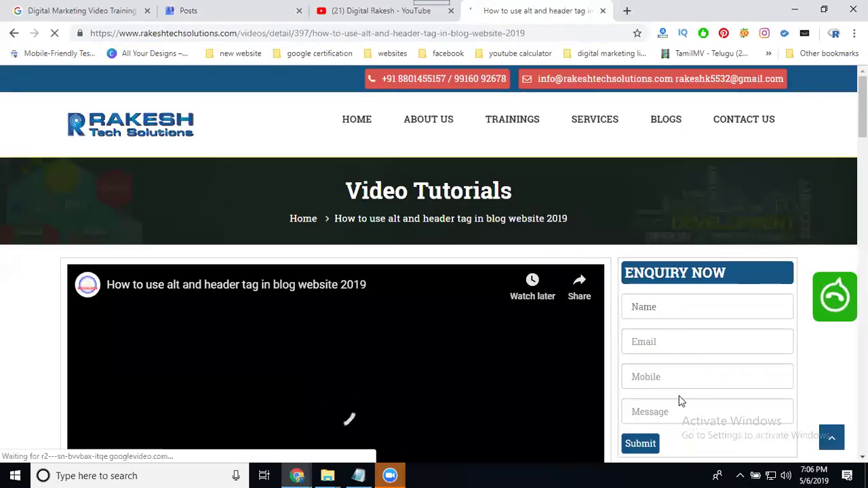
{"action": "left_click", "coordinate": [743, 122]}
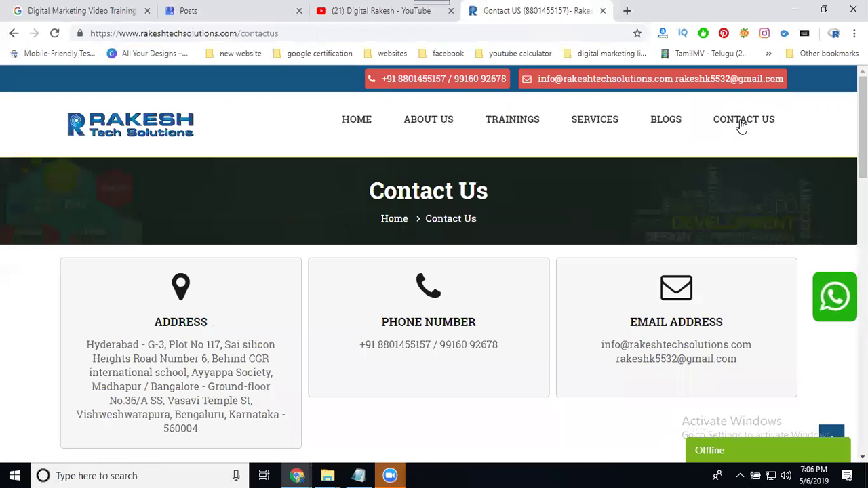
{"action": "left_click", "coordinate": [230, 8]}
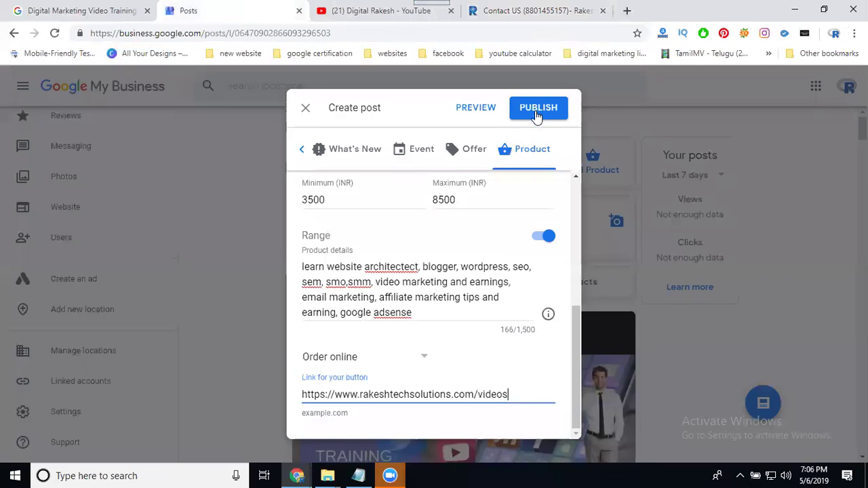
Delete the current image and upload the training package graphic from Digital Marketing Training.
{"action": "scroll", "coordinate": [465, 261], "scroll_direction": "up", "scroll_amount": 5}
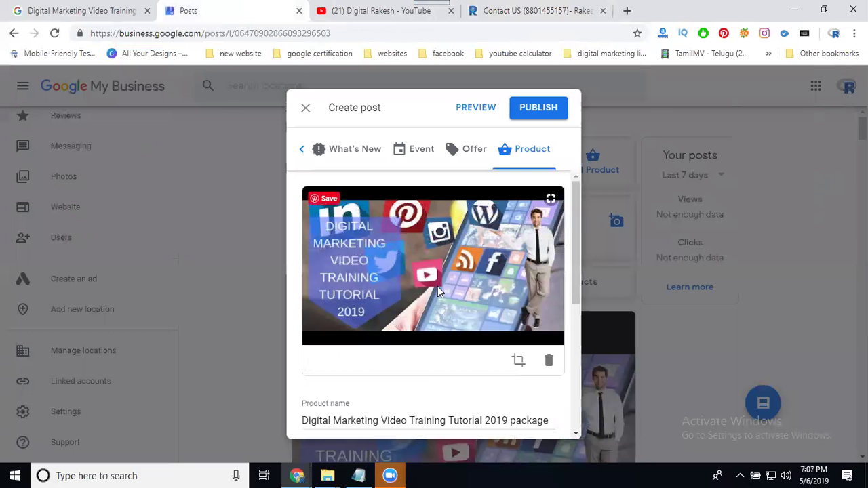
{"action": "left_click", "coordinate": [548, 360]}
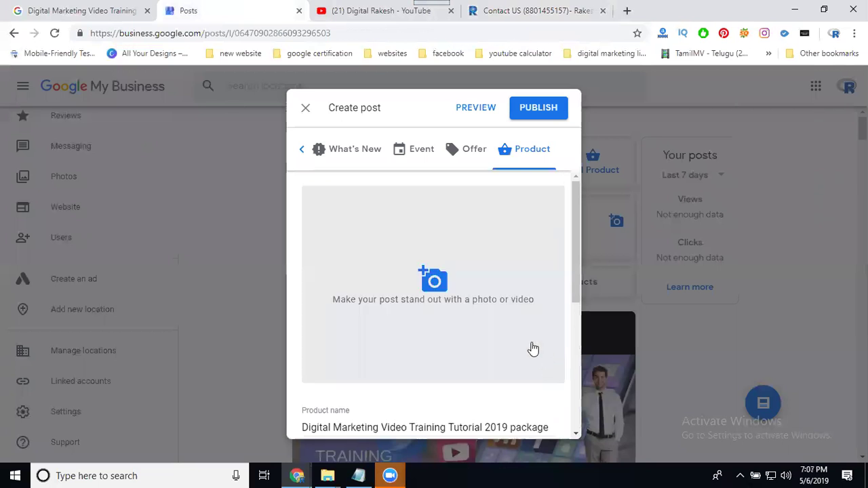
{"action": "left_click", "coordinate": [434, 281]}
{"action": "left_click", "coordinate": [429, 292]}
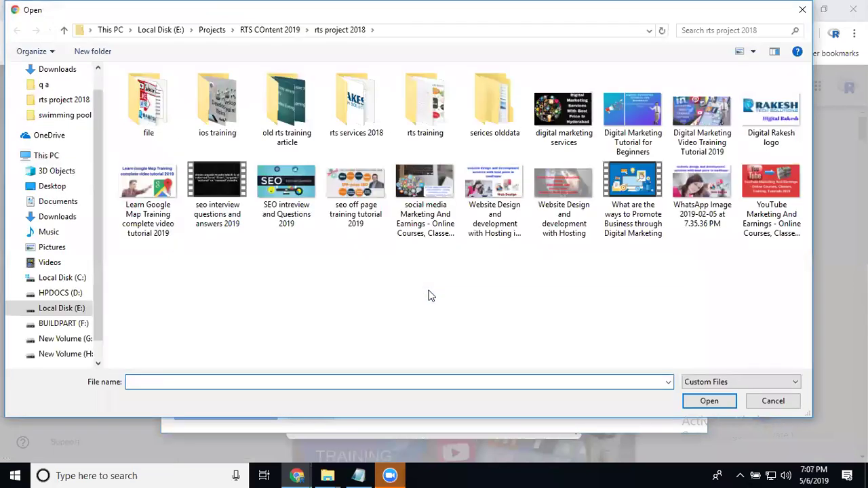
{"action": "left_click", "coordinate": [274, 31]}
{"action": "double_click", "coordinate": [414, 106]}
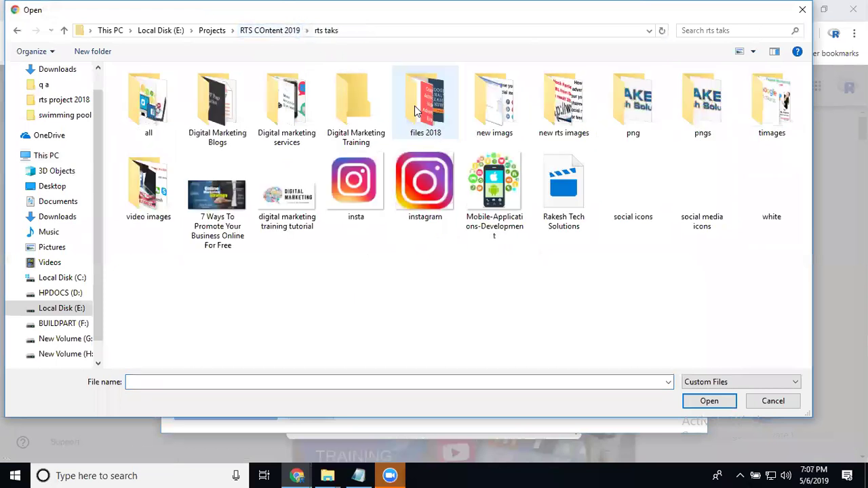
{"action": "double_click", "coordinate": [357, 108]}
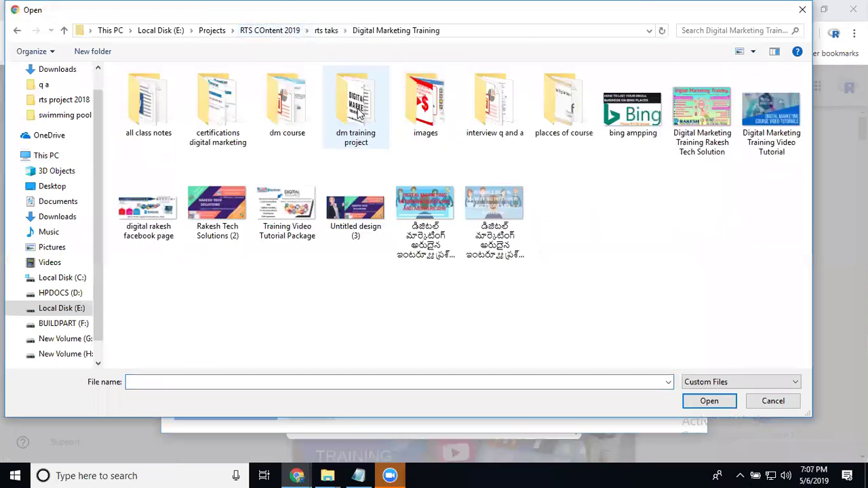
{"action": "double_click", "coordinate": [280, 223]}
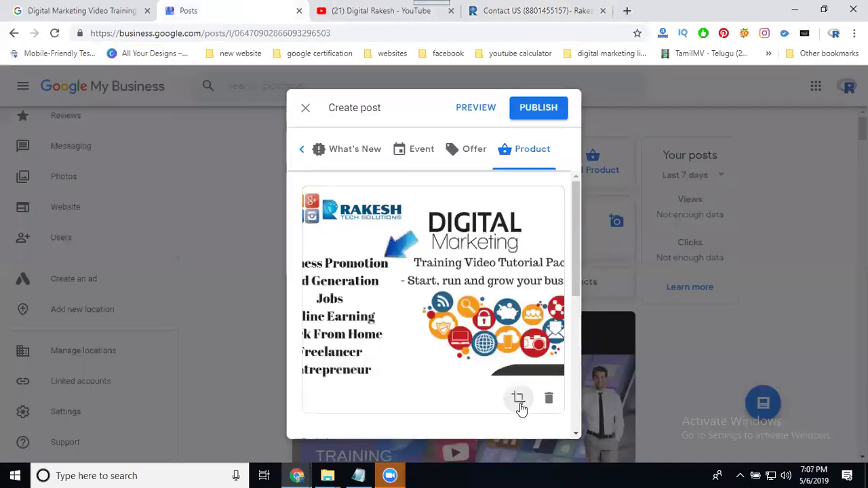
Widen the product photo crop to include the full laptop graphic, upload it, and publish the post.
{"action": "left_click", "coordinate": [517, 399]}
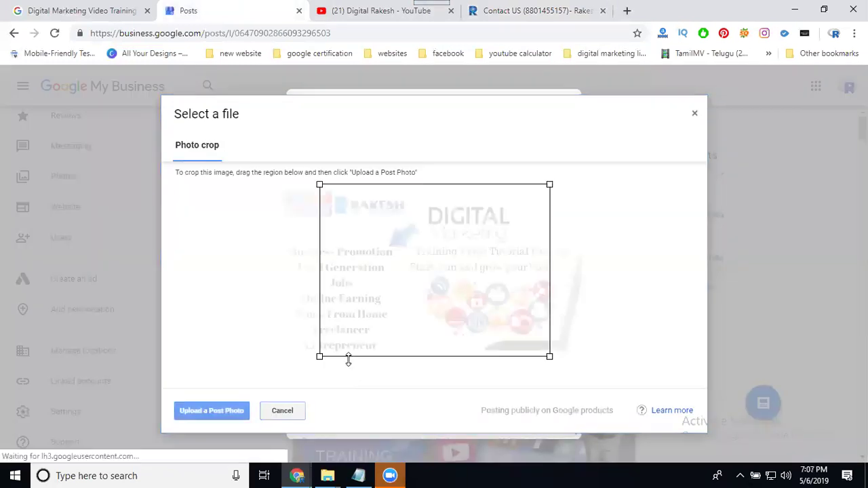
{"action": "left_click_drag", "start_coordinate": [320, 355], "coordinate": [286, 378]}
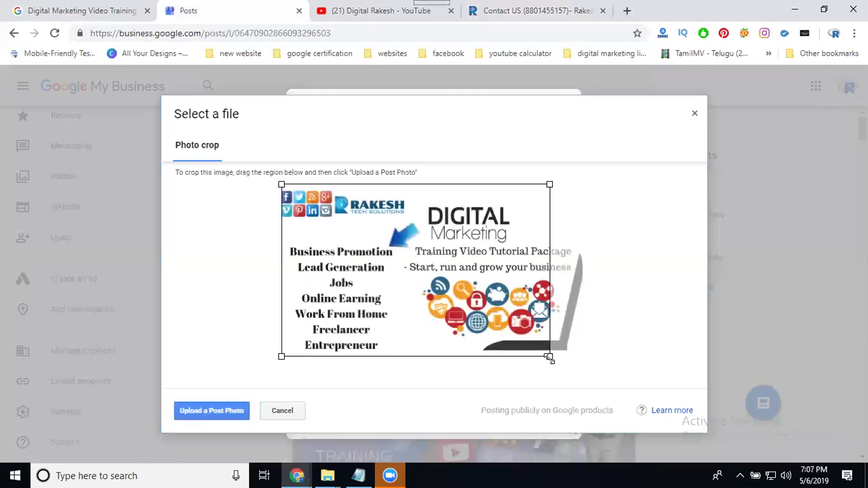
{"action": "left_click_drag", "start_coordinate": [549, 359], "coordinate": [626, 369]}
{"action": "left_click", "coordinate": [210, 408]}
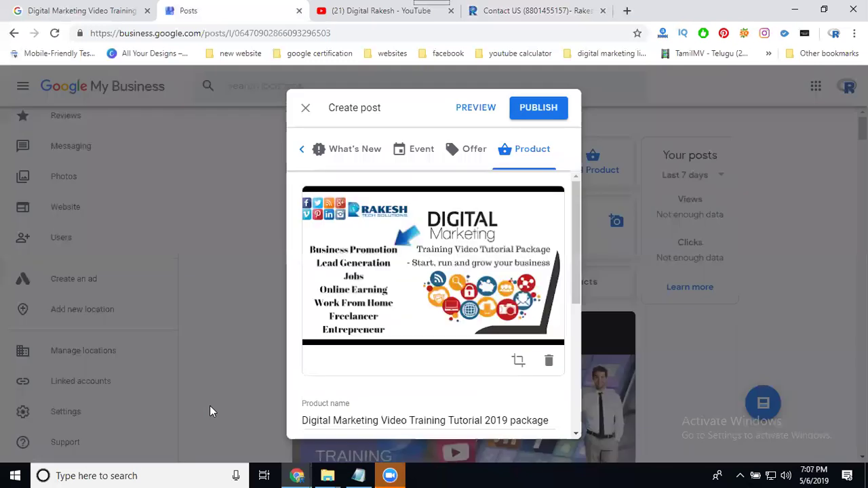
{"action": "left_click", "coordinate": [547, 113]}
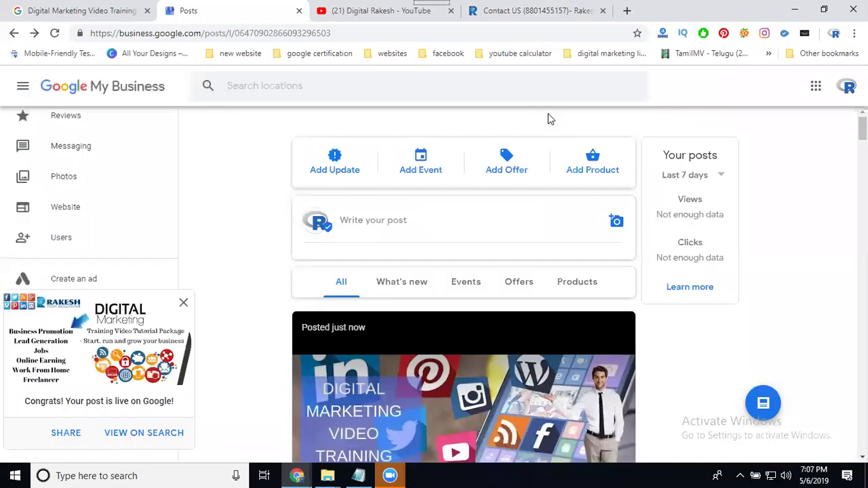
Close the Congrats notice and check the new post's ₹3,500.00–₹8,500.00 price range in the Posts list.
{"action": "left_click", "coordinate": [183, 303]}
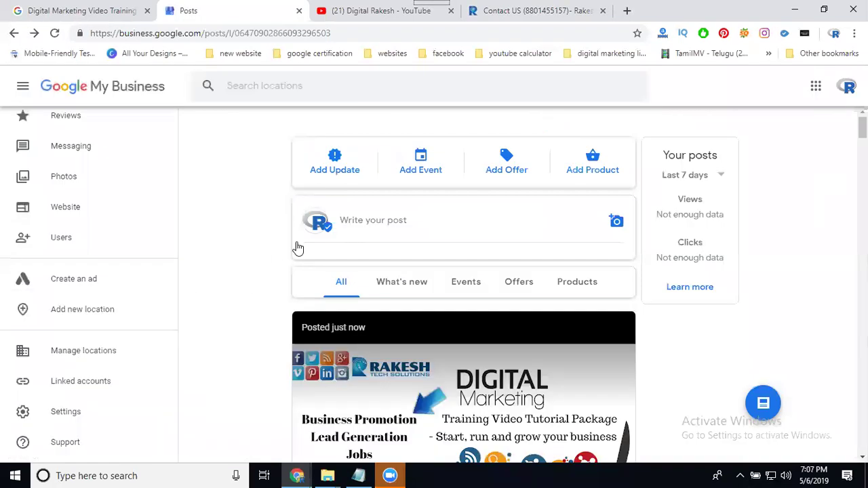
{"action": "scroll", "coordinate": [298, 256], "scroll_direction": "down", "scroll_amount": 6}
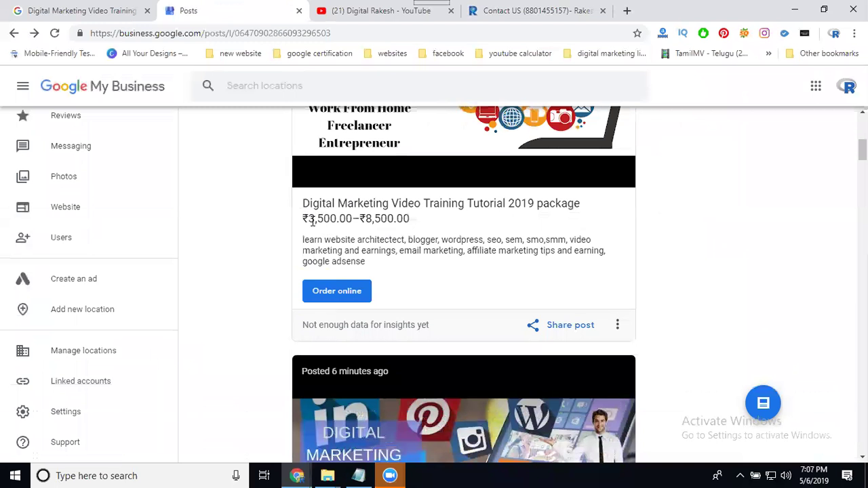
{"action": "left_click_drag", "start_coordinate": [310, 219], "coordinate": [411, 227]}
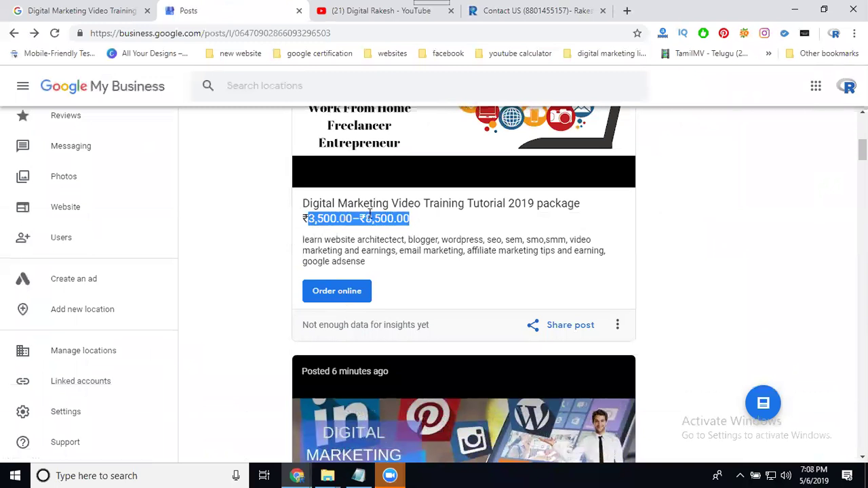
{"action": "scroll", "coordinate": [465, 235], "scroll_direction": "up", "scroll_amount": 6}
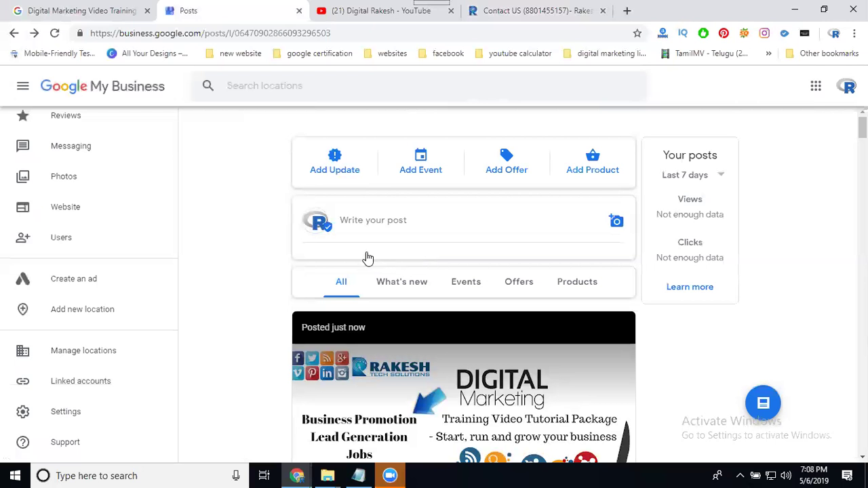
{"action": "scroll", "coordinate": [355, 251], "scroll_direction": "down", "scroll_amount": 5}
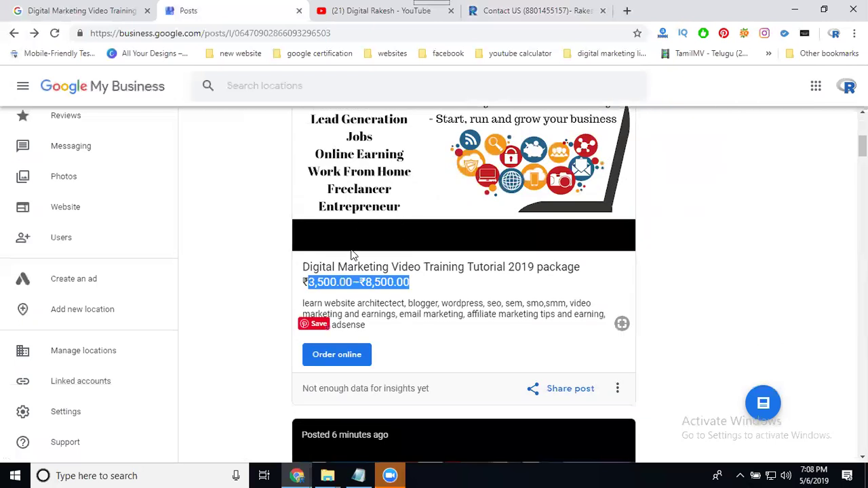